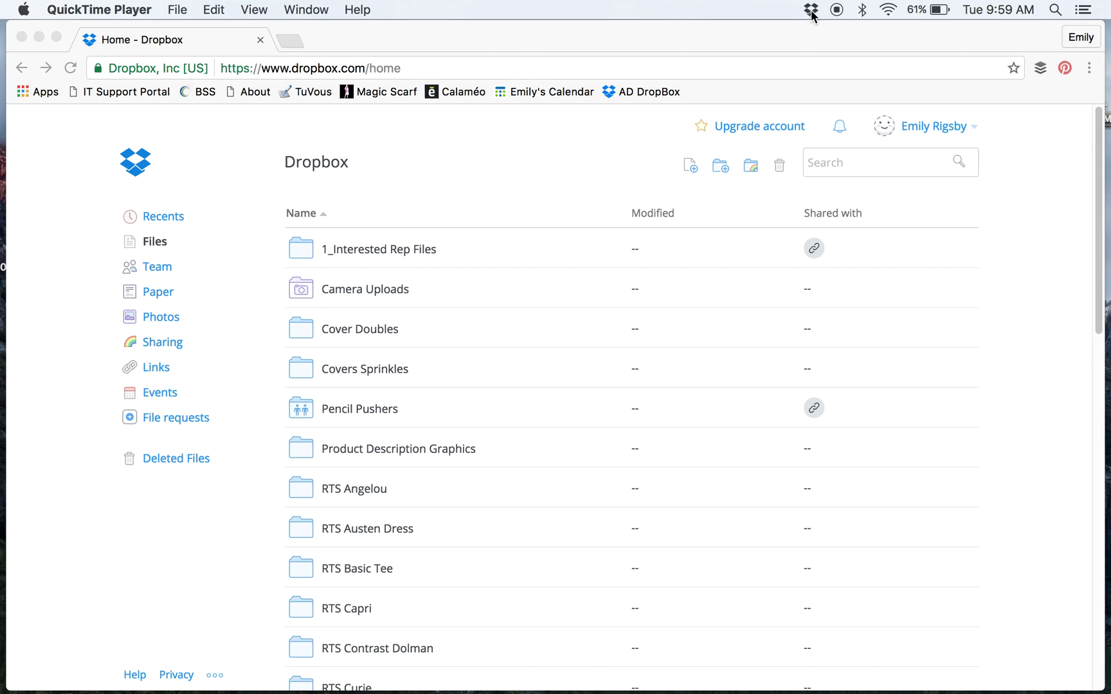
Scroll through the Dropbox home folder list to locate the RTS Angelou folder
{"action": "mouse_move", "coordinate": [804, 17]}
{"action": "scroll", "coordinate": [460, 447], "scroll_direction": "down", "scroll_amount": 3}
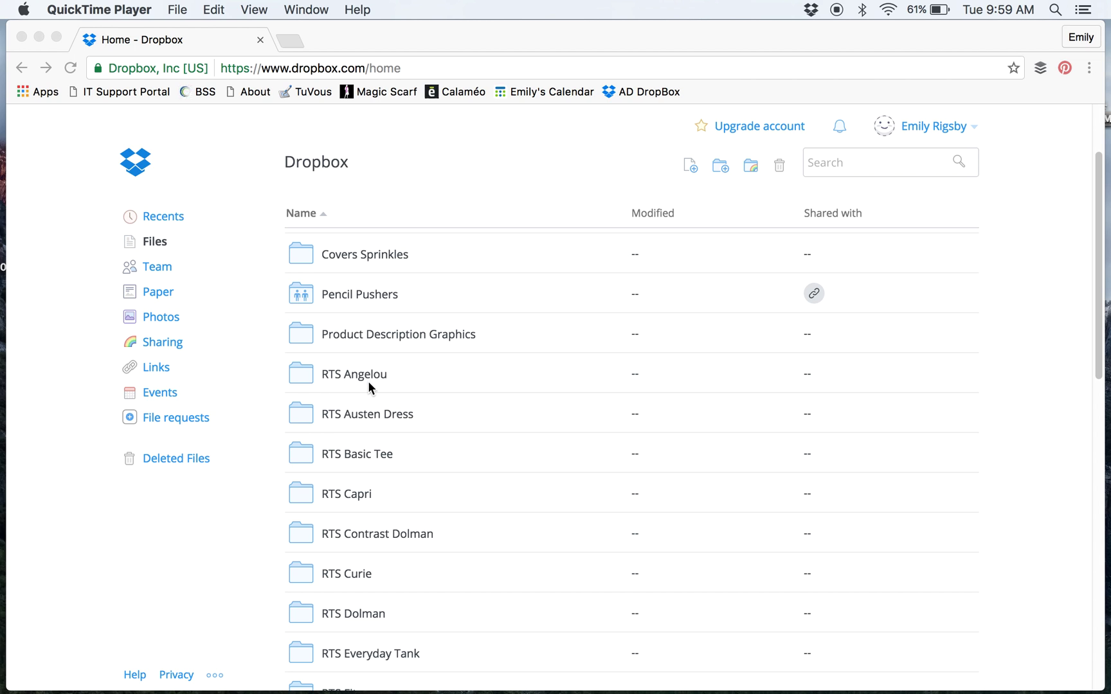
{"action": "scroll", "coordinate": [358, 404], "scroll_direction": "down", "scroll_amount": 2}
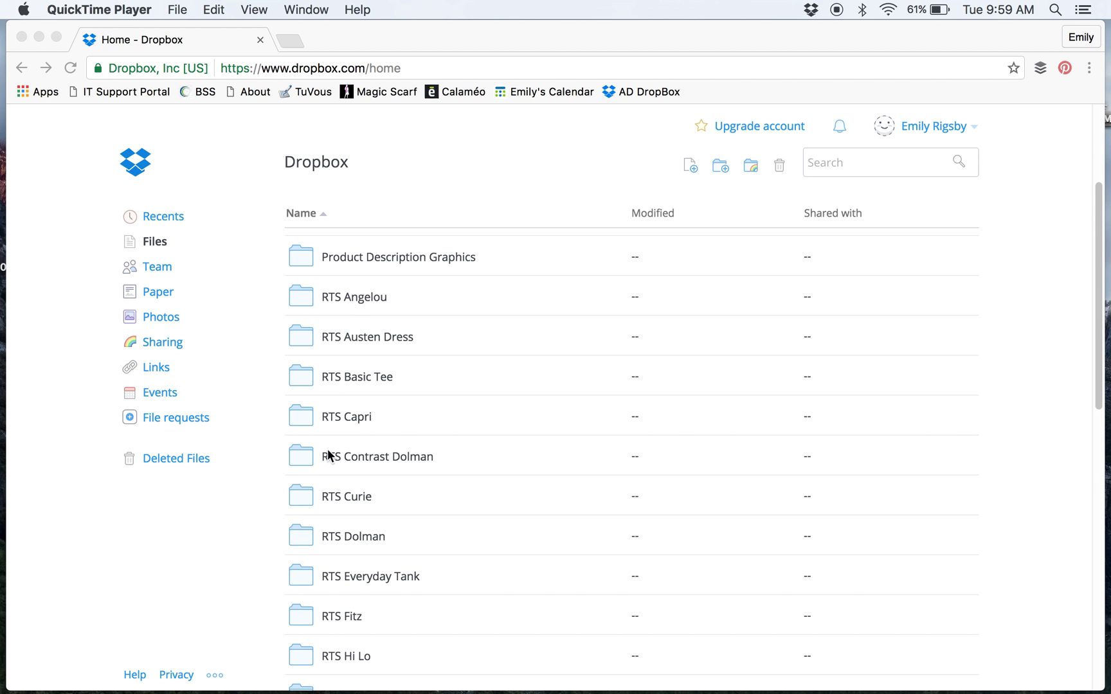
{"action": "scroll", "coordinate": [323, 516], "scroll_direction": "down", "scroll_amount": 8}
{"action": "scroll", "coordinate": [322, 515], "scroll_direction": "down", "scroll_amount": 6}
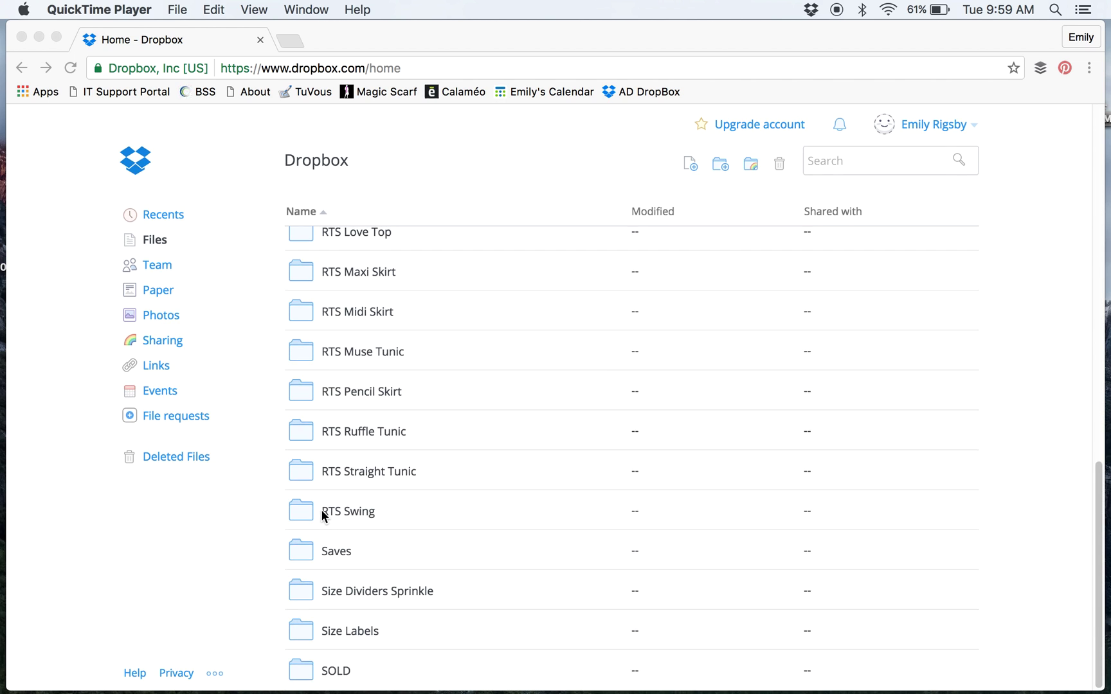
{"action": "scroll", "coordinate": [323, 516], "scroll_direction": "up", "scroll_amount": 10}
{"action": "scroll", "coordinate": [322, 515], "scroll_direction": "up", "scroll_amount": 6}
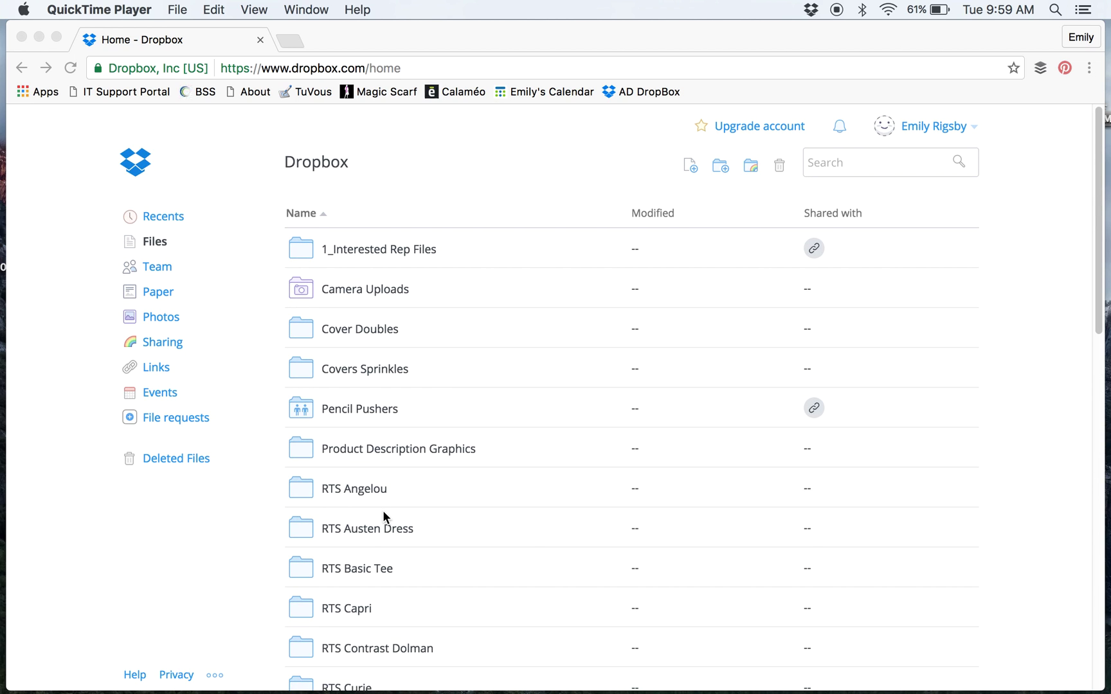
{"action": "scroll", "coordinate": [383, 510], "scroll_direction": "down", "scroll_amount": 10}
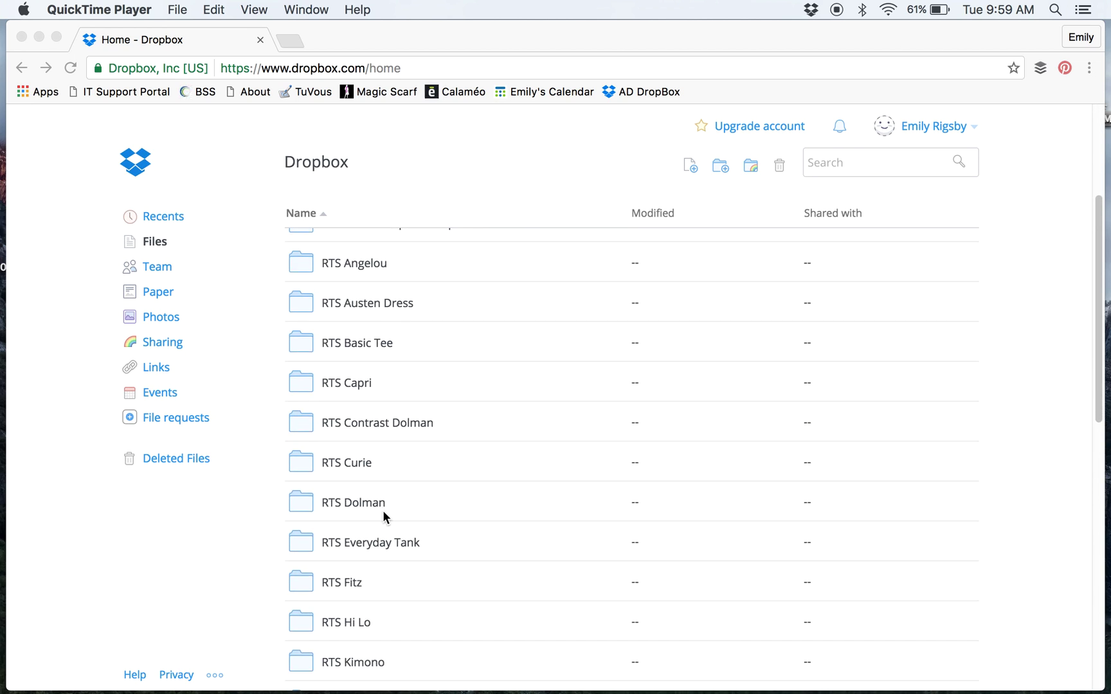
{"action": "scroll", "coordinate": [383, 511], "scroll_direction": "down", "scroll_amount": 6}
{"action": "scroll", "coordinate": [382, 511], "scroll_direction": "up", "scroll_amount": 15}
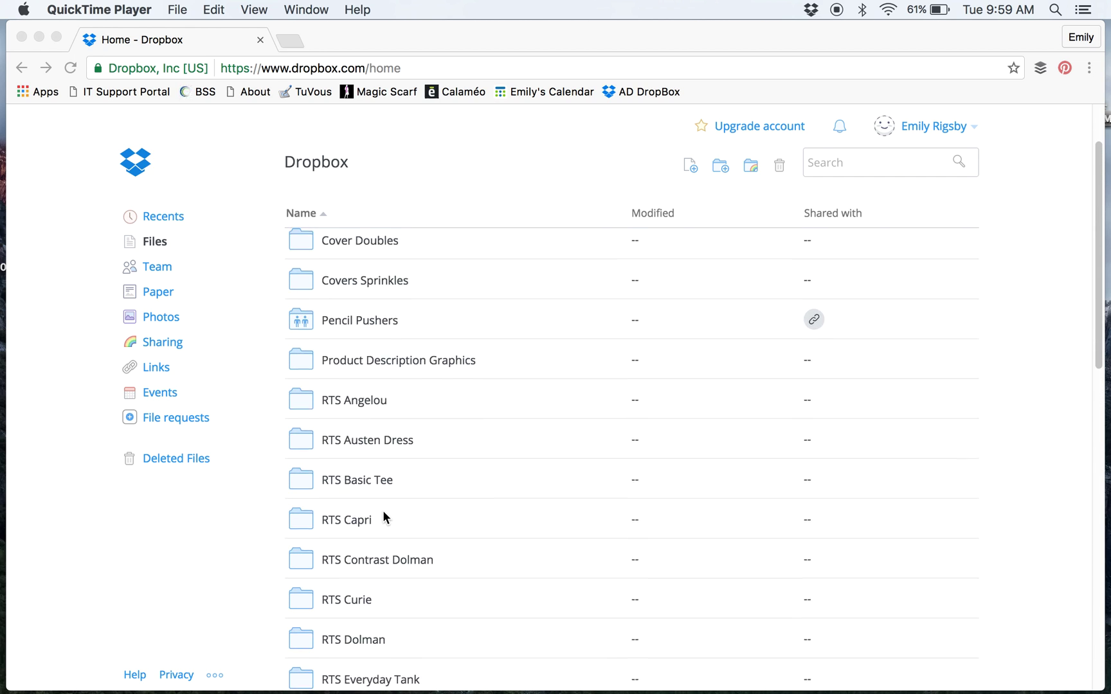
Open RTS Angelou and review its Angelou dress images from L through XXL
{"action": "left_click", "coordinate": [355, 489]}
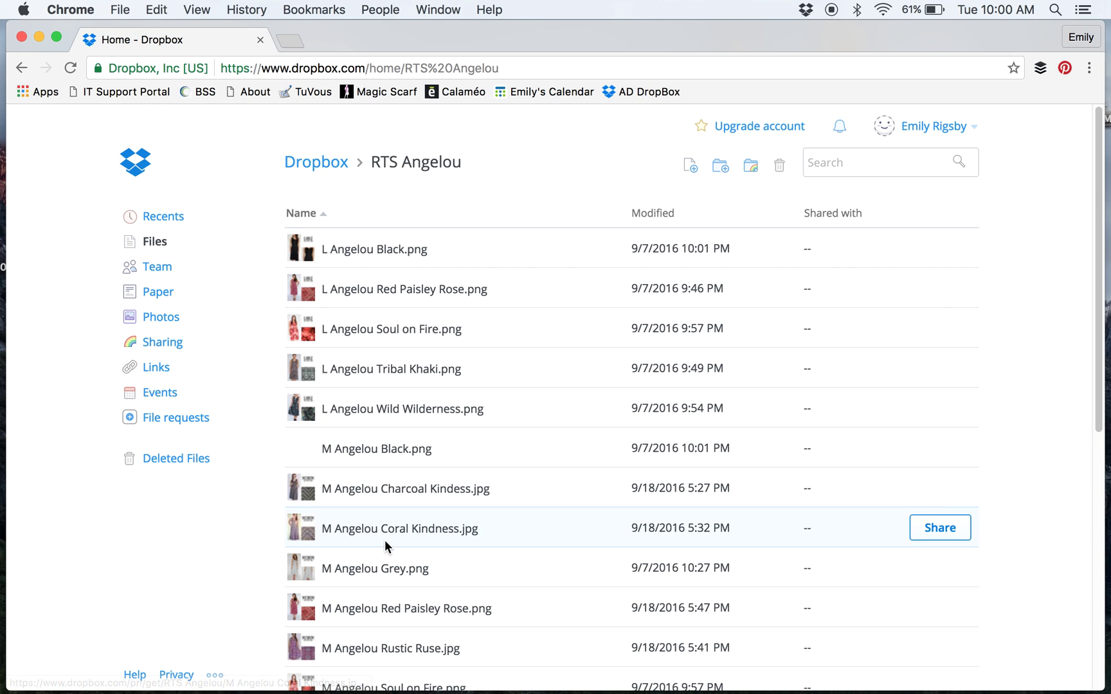
{"action": "scroll", "coordinate": [385, 568], "scroll_direction": "down", "scroll_amount": 1}
{"action": "scroll", "coordinate": [385, 566], "scroll_direction": "down", "scroll_amount": 10}
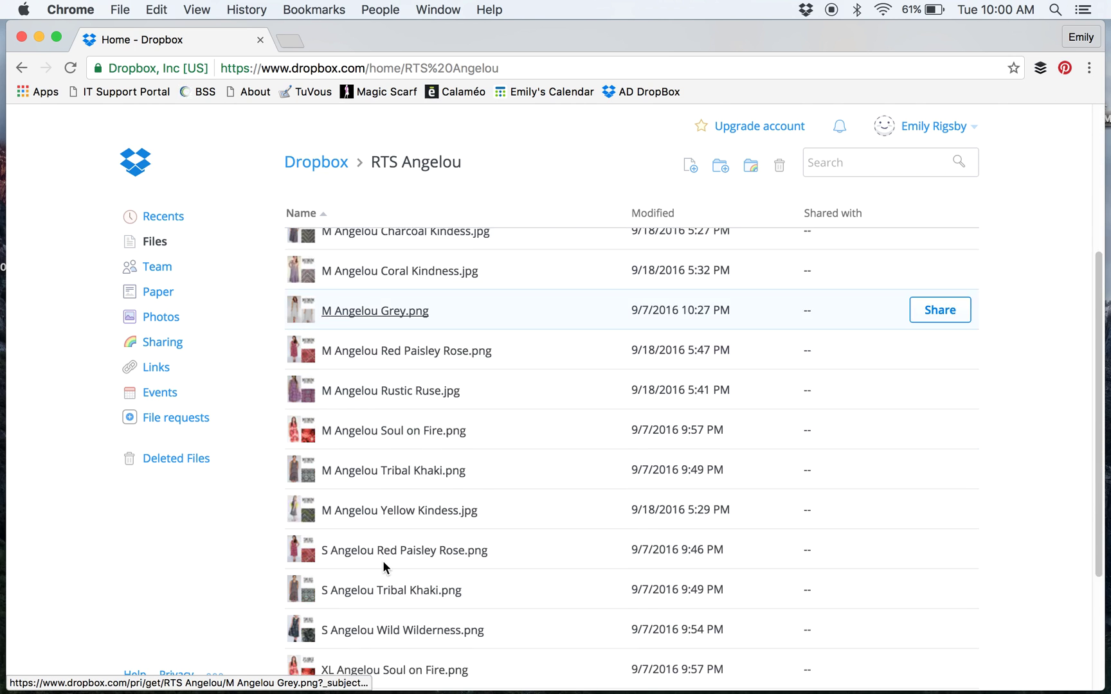
{"action": "scroll", "coordinate": [383, 566], "scroll_direction": "up", "scroll_amount": 5}
{"action": "scroll", "coordinate": [382, 561], "scroll_direction": "up", "scroll_amount": 5}
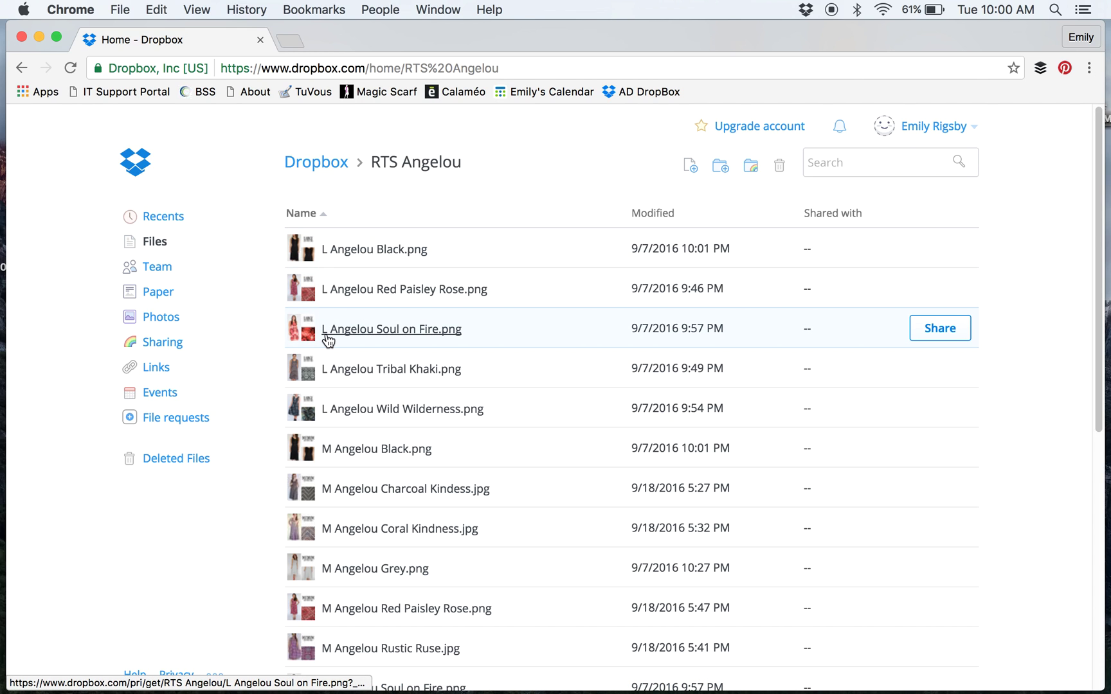
{"action": "scroll", "coordinate": [328, 341], "scroll_direction": "down", "scroll_amount": 5}
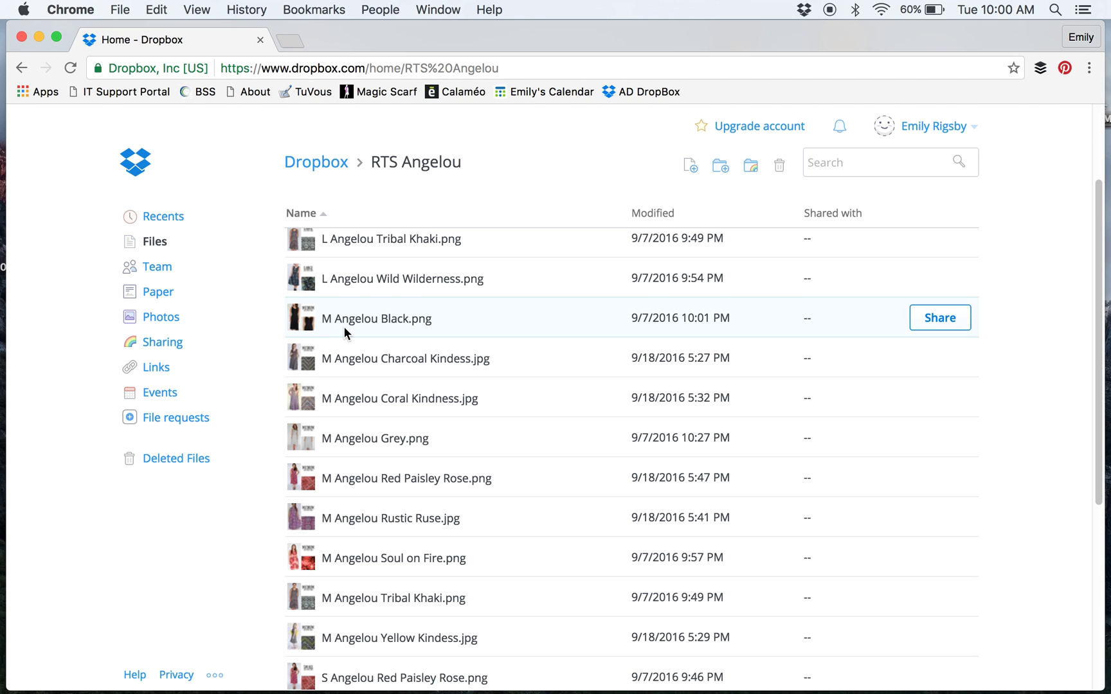
{"action": "scroll", "coordinate": [344, 328], "scroll_direction": "down", "scroll_amount": 10}
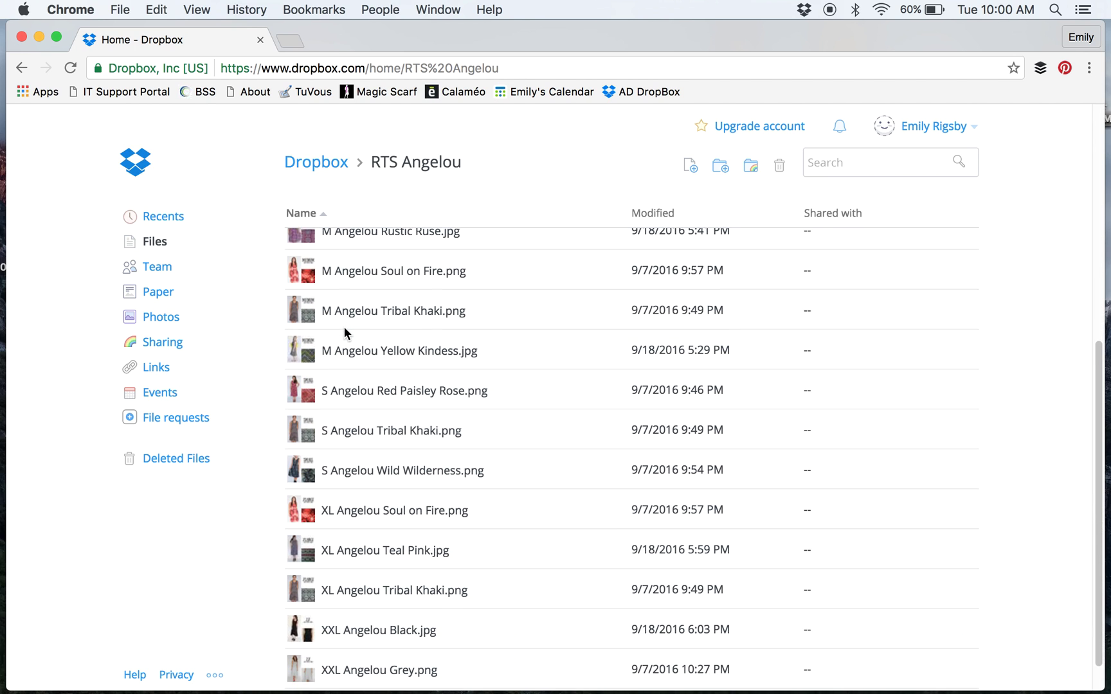
{"action": "scroll", "coordinate": [342, 558], "scroll_direction": "down", "scroll_amount": 1}
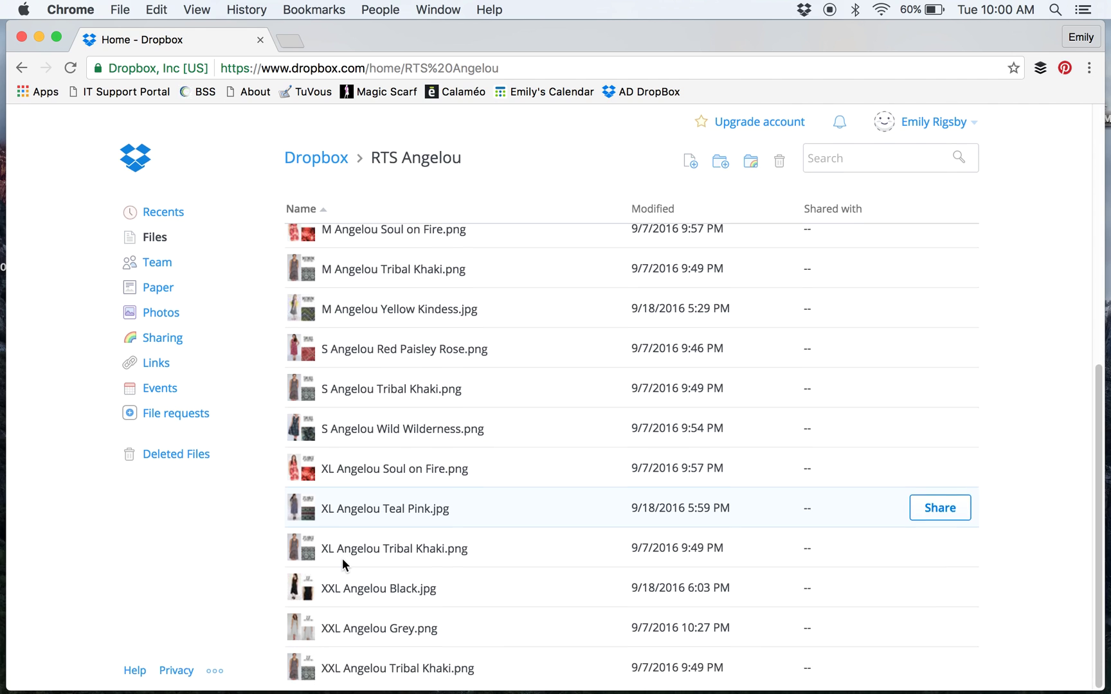
{"action": "scroll", "coordinate": [410, 500], "scroll_direction": "up", "scroll_amount": 12}
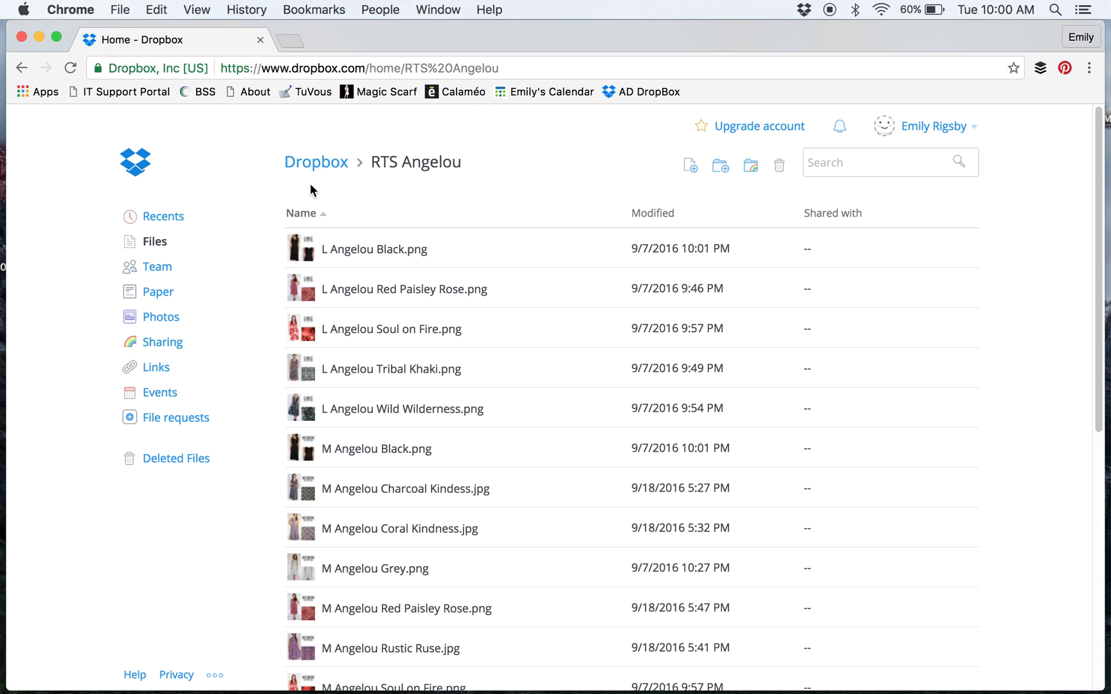
Reopen RTS Angelou, select L Angelou Black.png, then return to the top-level folders
{"action": "left_click", "coordinate": [309, 166]}
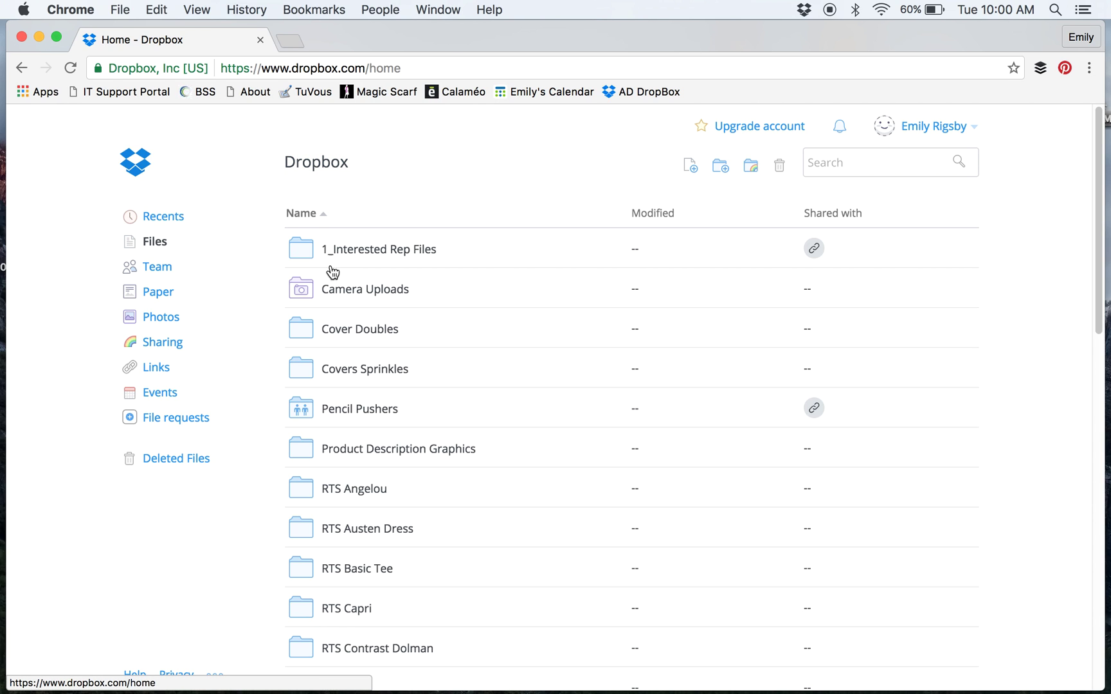
{"action": "left_click", "coordinate": [356, 490]}
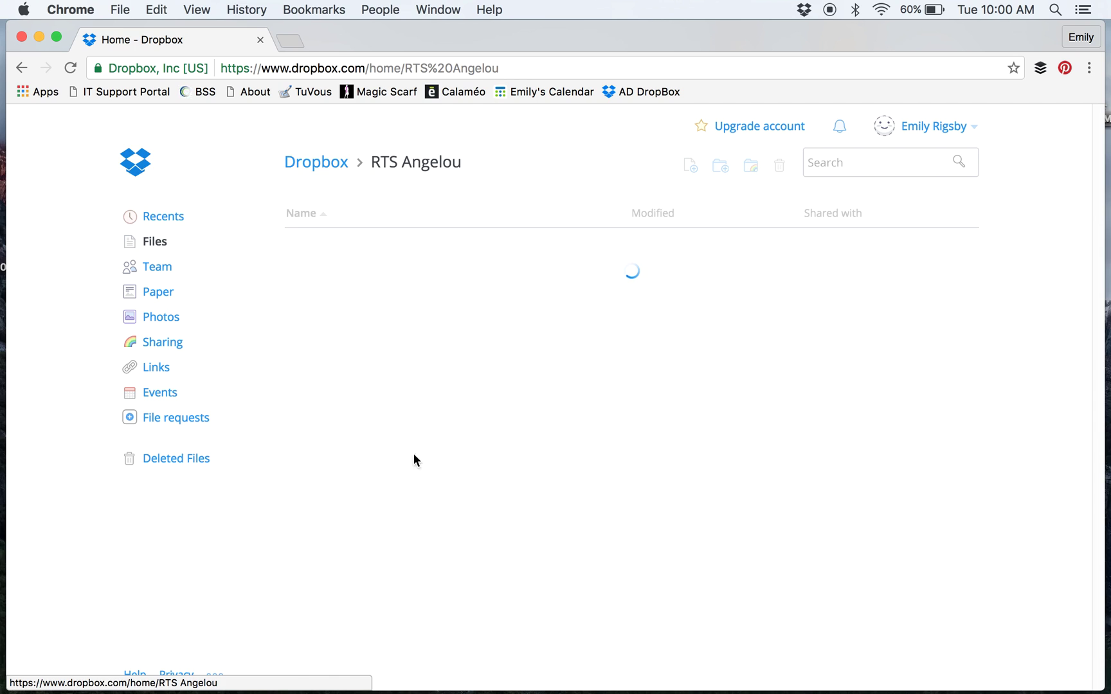
{"action": "left_click", "coordinate": [519, 256]}
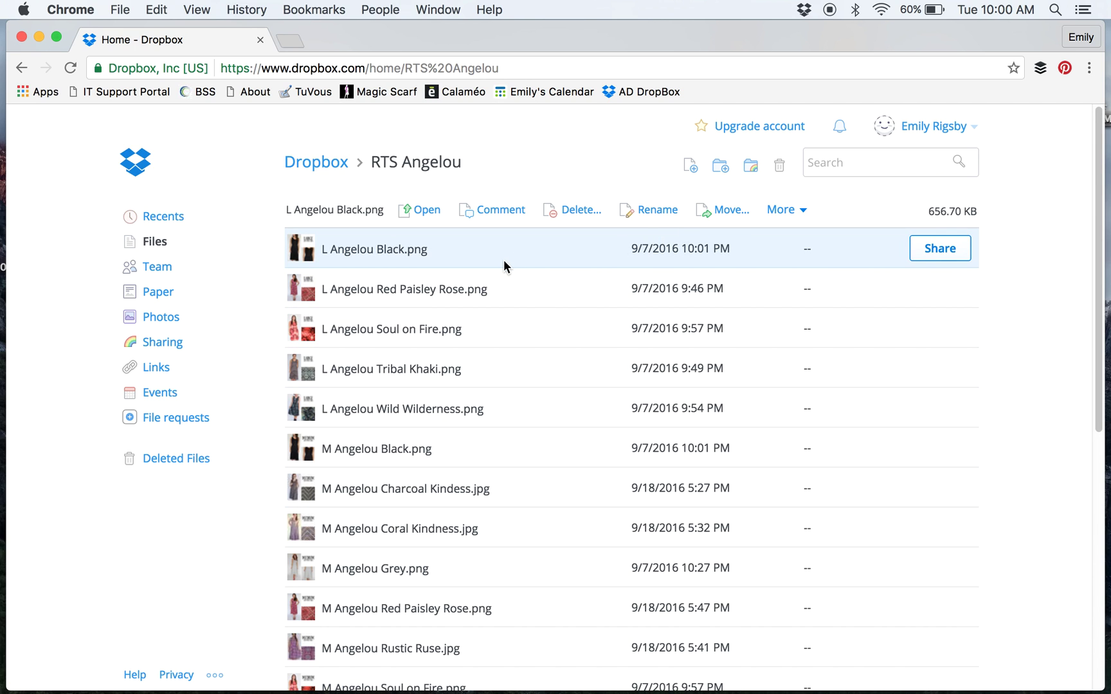
{"action": "left_click", "coordinate": [316, 163]}
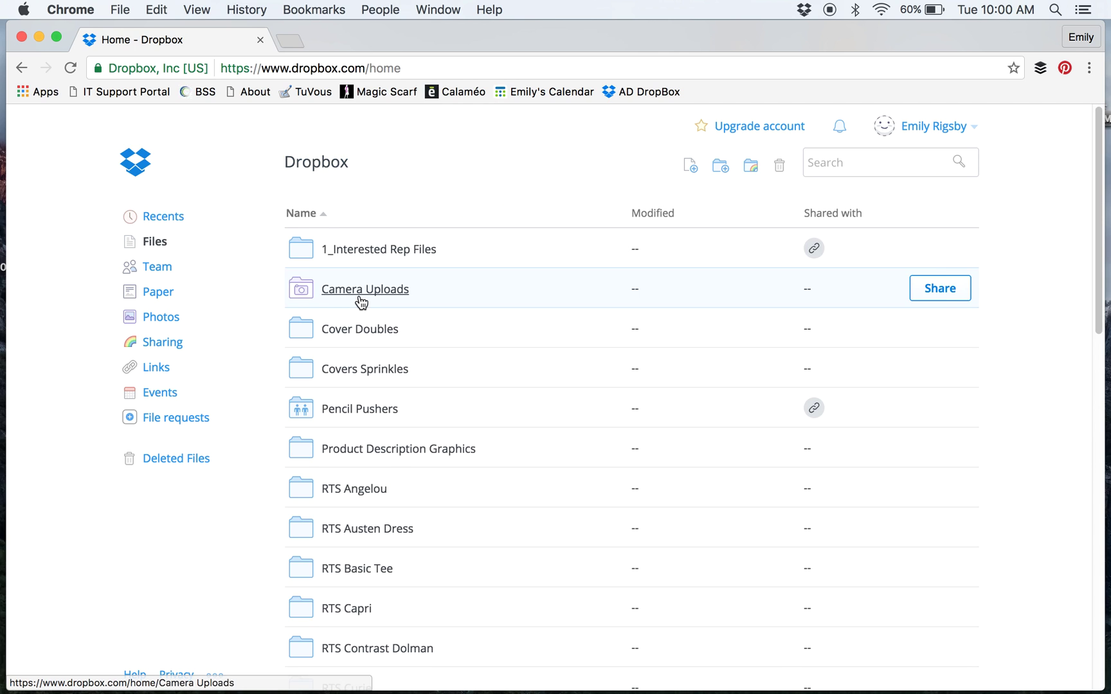
Look through the SOLD folder, then return to the Dropbox home folders
{"action": "scroll", "coordinate": [360, 297], "scroll_direction": "down", "scroll_amount": 12}
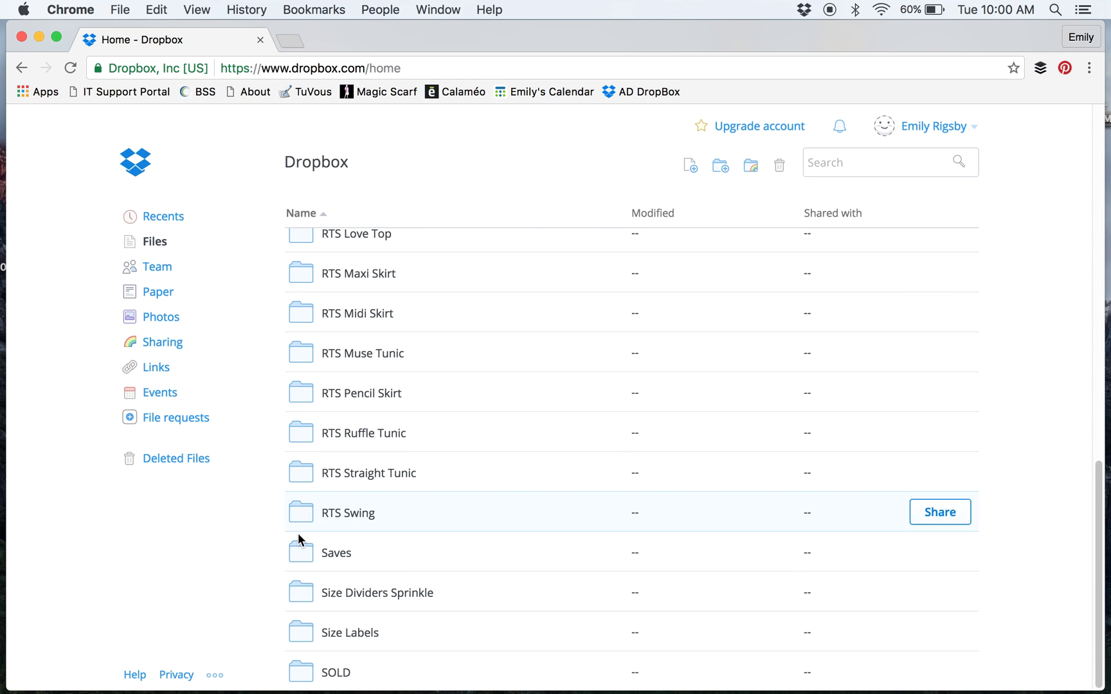
{"action": "left_click", "coordinate": [299, 671]}
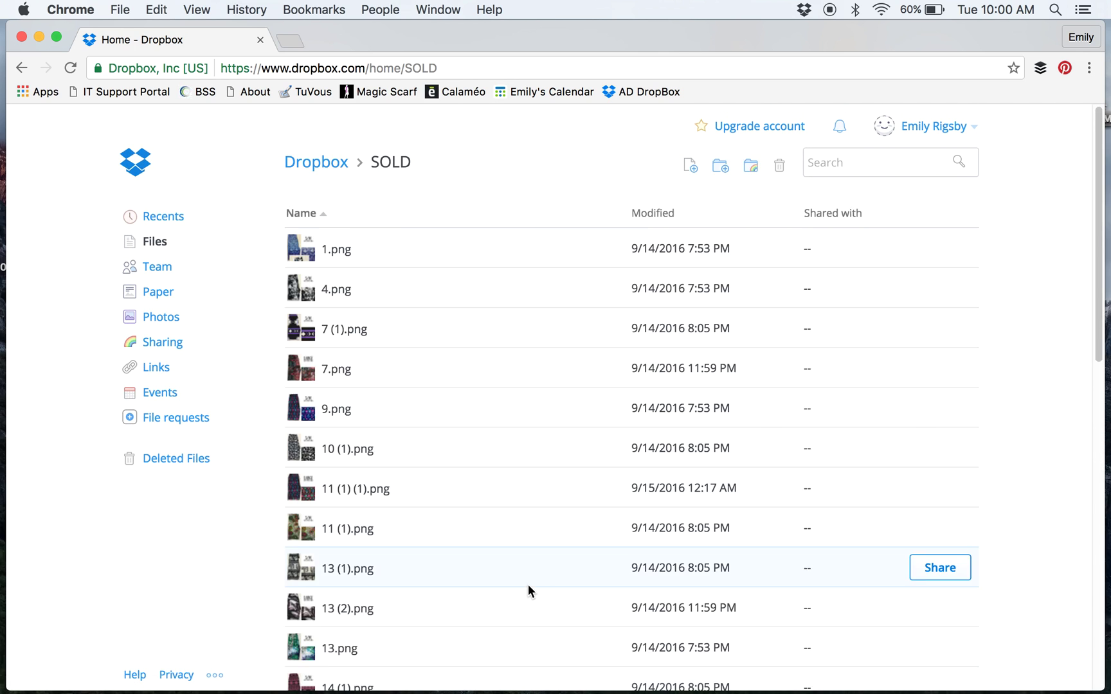
{"action": "scroll", "coordinate": [528, 585], "scroll_direction": "down", "scroll_amount": 20}
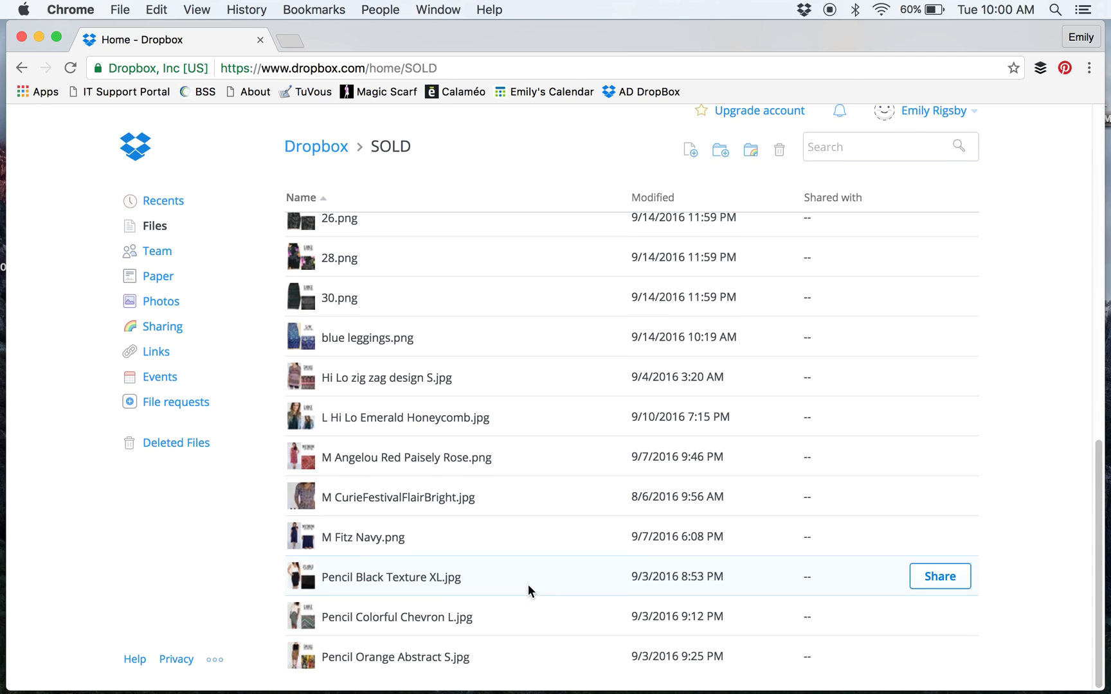
{"action": "scroll", "coordinate": [528, 584], "scroll_direction": "up", "scroll_amount": 20}
{"action": "left_click", "coordinate": [28, 73]}
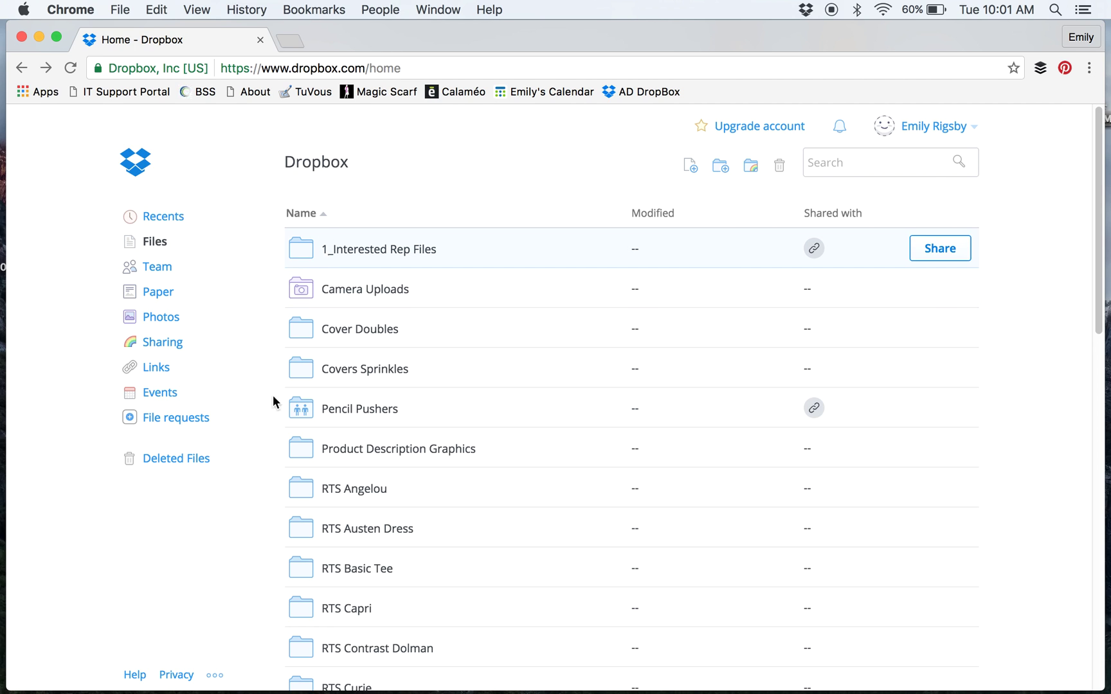
{"action": "mouse_move", "coordinate": [225, 672]}
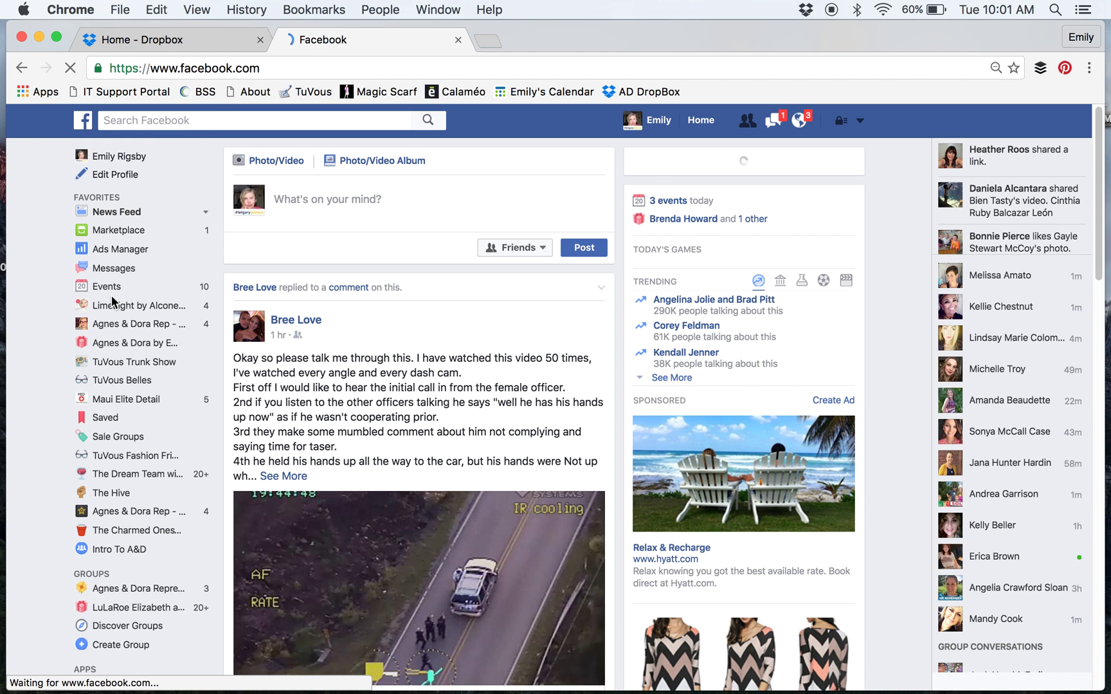
Open the Agnes & Dora group page in Facebook
{"action": "left_click", "coordinate": [202, 122]}
{"action": "type", "text": "a"}
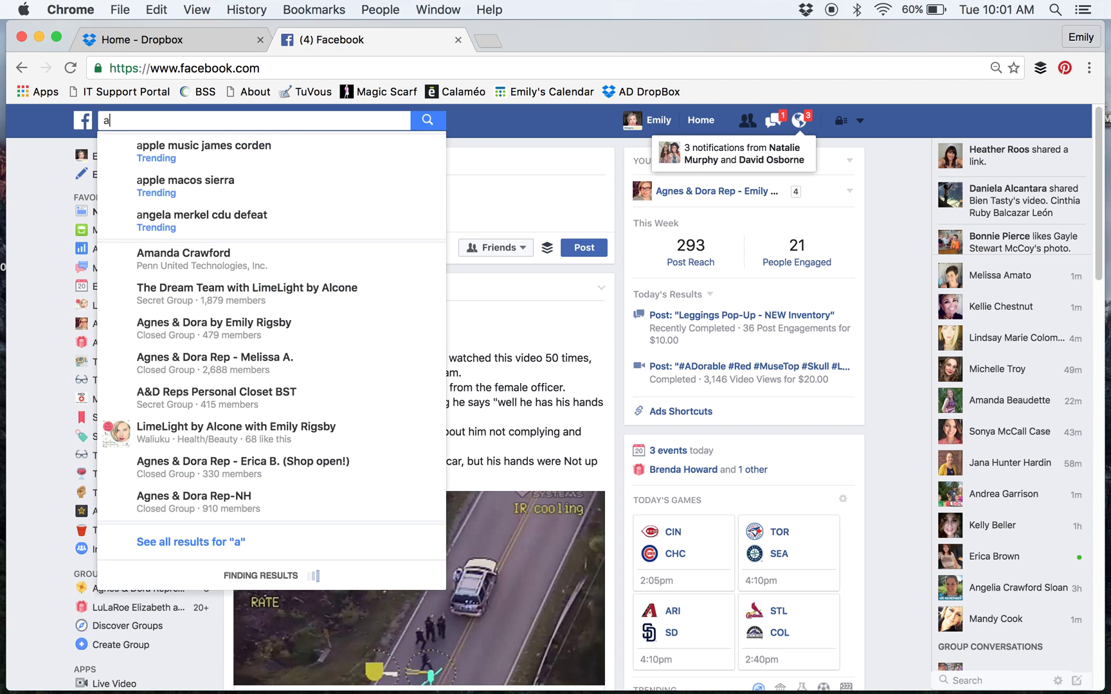
{"action": "type", "text": "gn"}
{"action": "key", "text": "BackSpace"}
{"action": "key", "text": "BackSpace"}
{"action": "key", "text": "BackSpace"}
{"action": "left_click", "coordinate": [16, 359]}
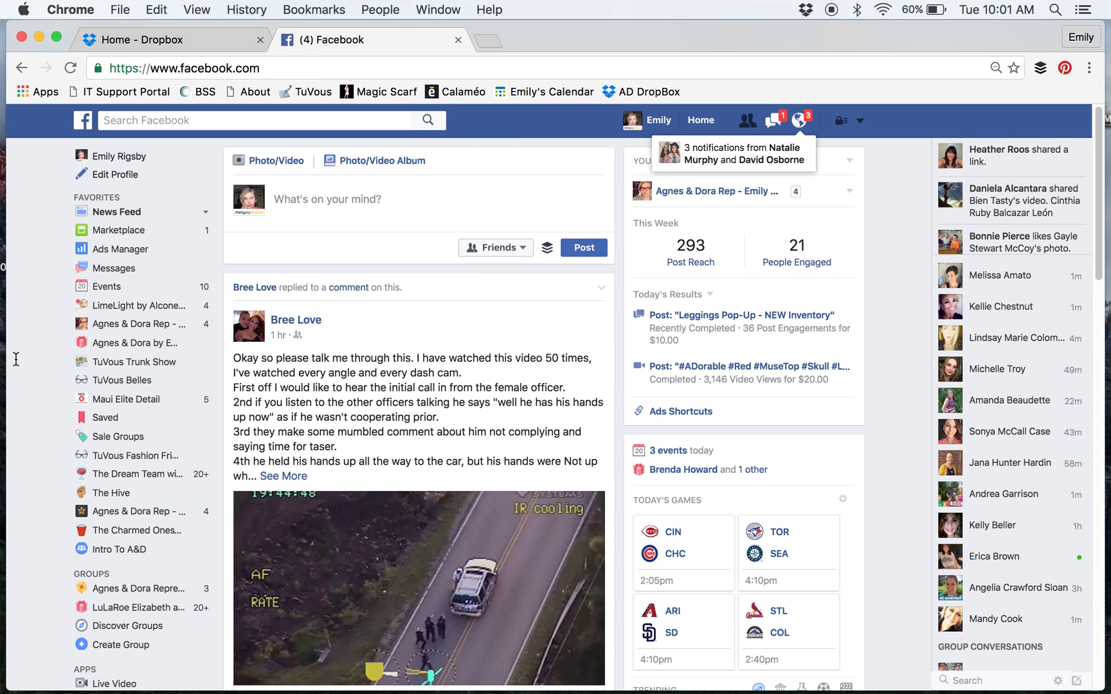
{"action": "left_click", "coordinate": [111, 343]}
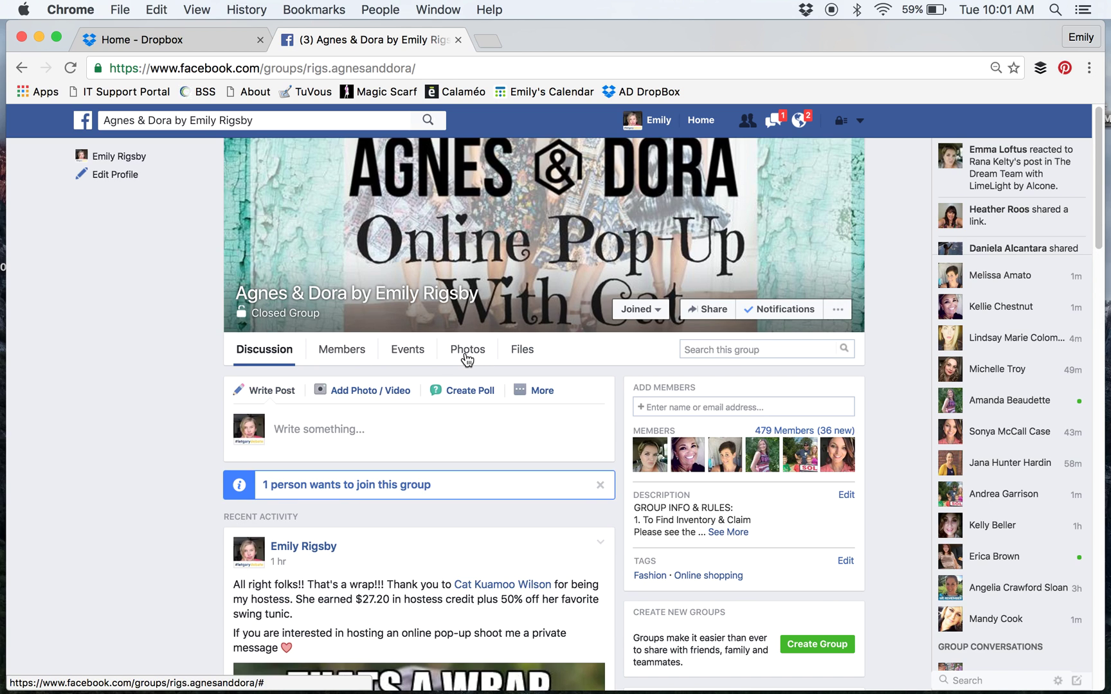
Show the group's photo albums and start a new album with photos
{"action": "left_click", "coordinate": [467, 359]}
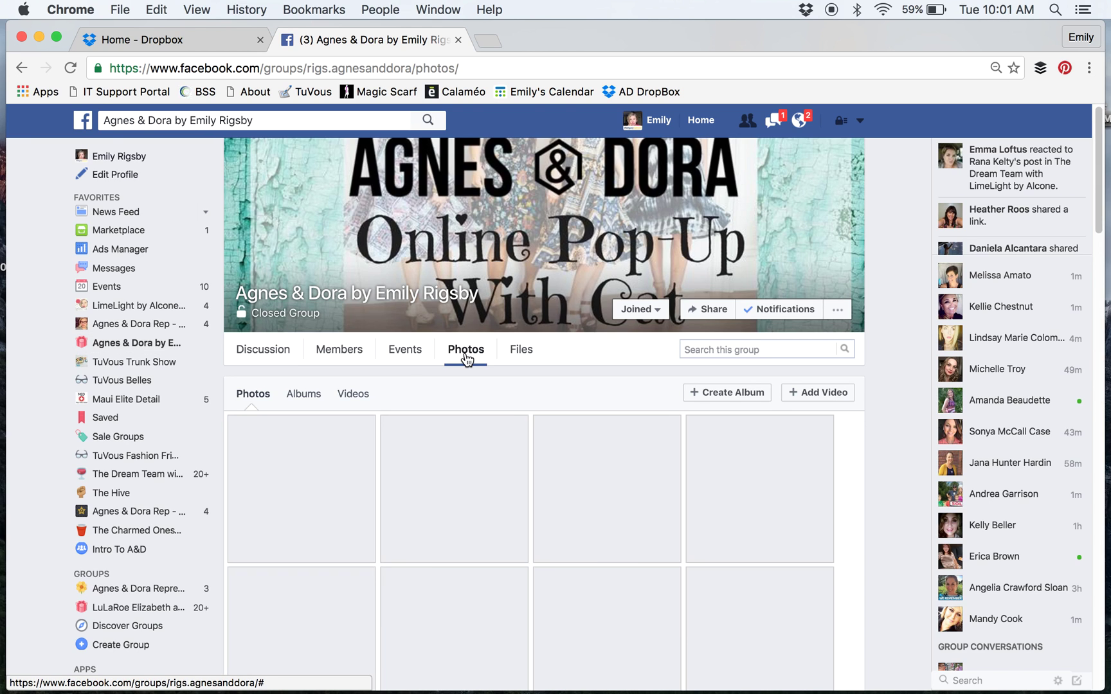
{"action": "left_click", "coordinate": [304, 394]}
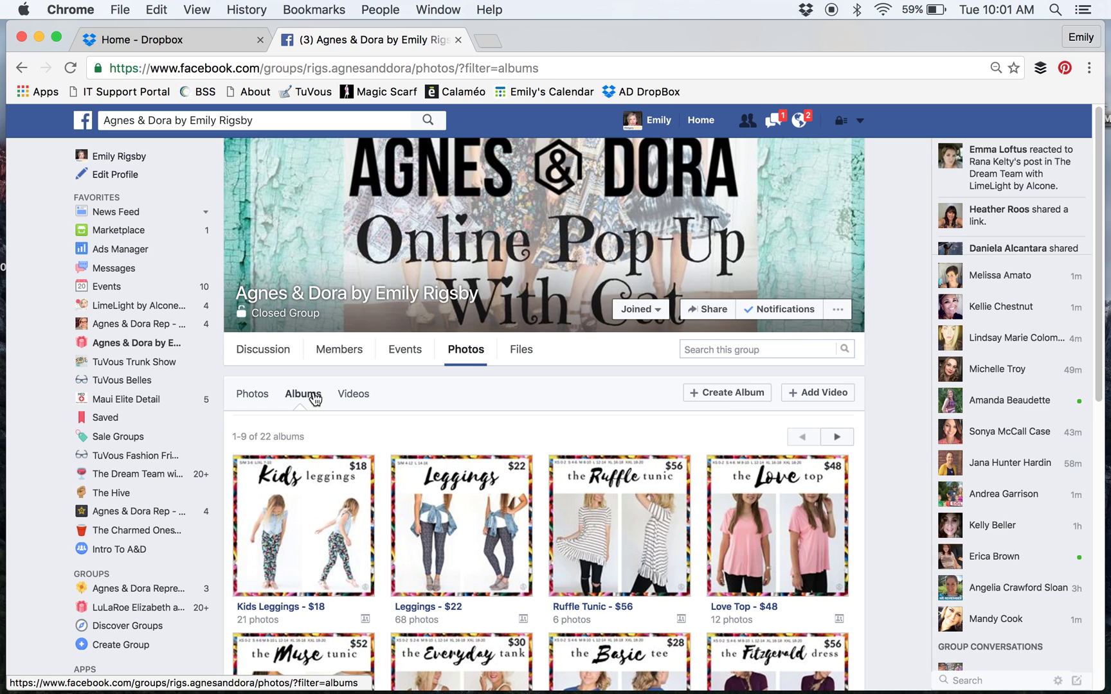
{"action": "left_click", "coordinate": [722, 396]}
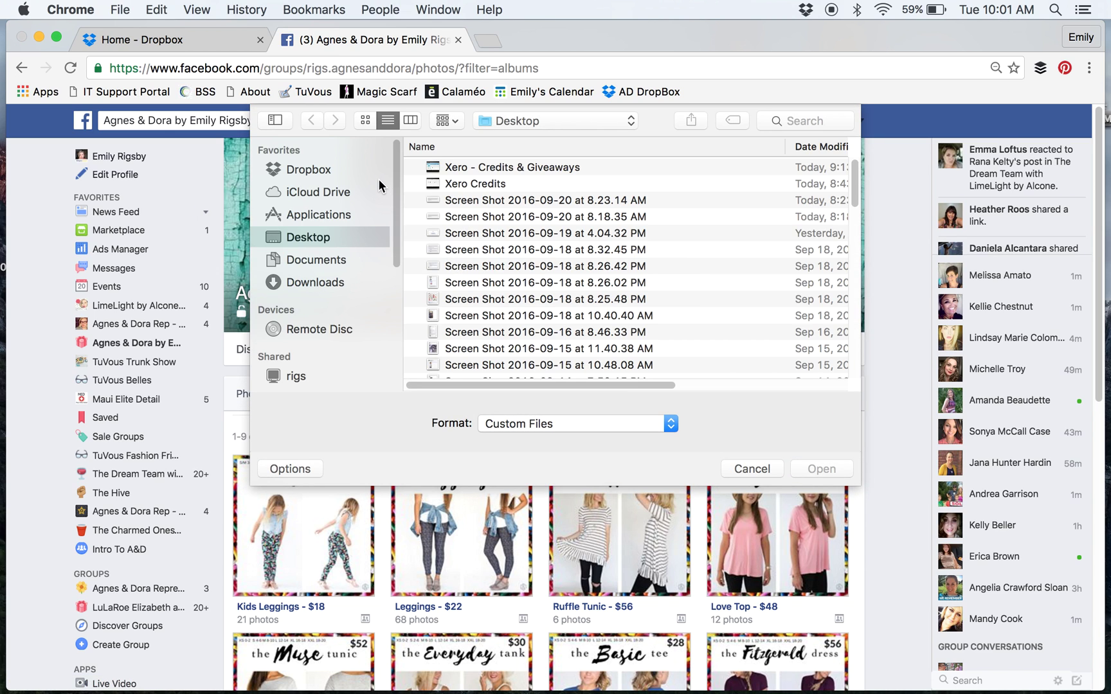
Browse to Dropbox in the file dialog and sort its folders by name, ascending
{"action": "left_click", "coordinate": [323, 172]}
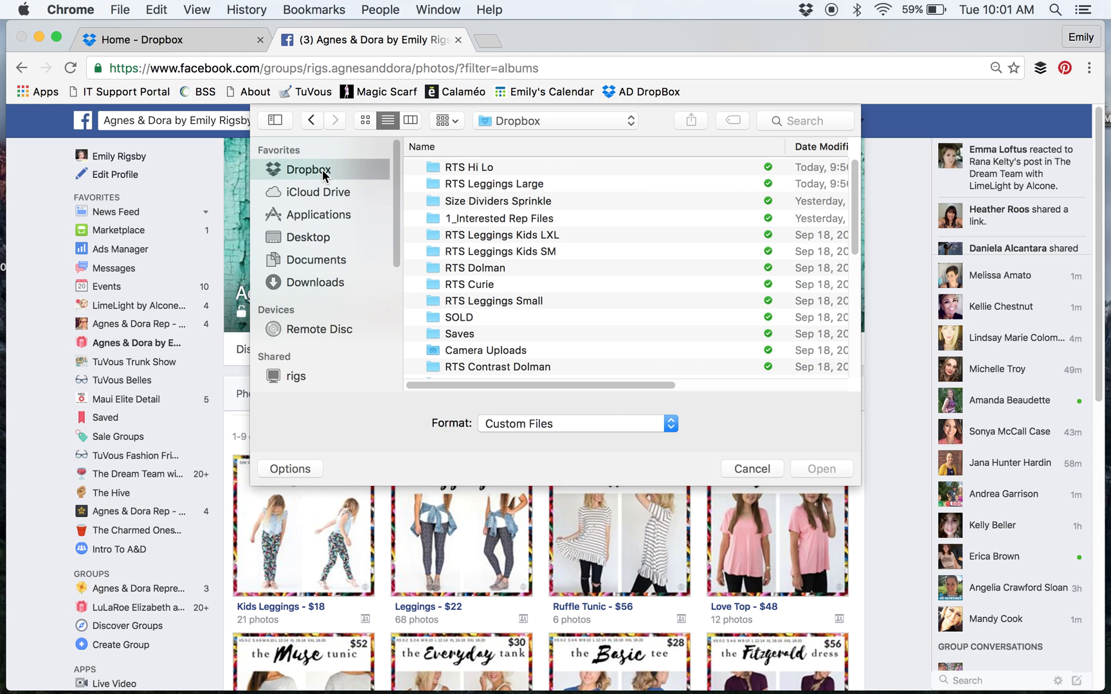
{"action": "scroll", "coordinate": [576, 223], "scroll_direction": "down", "scroll_amount": 5}
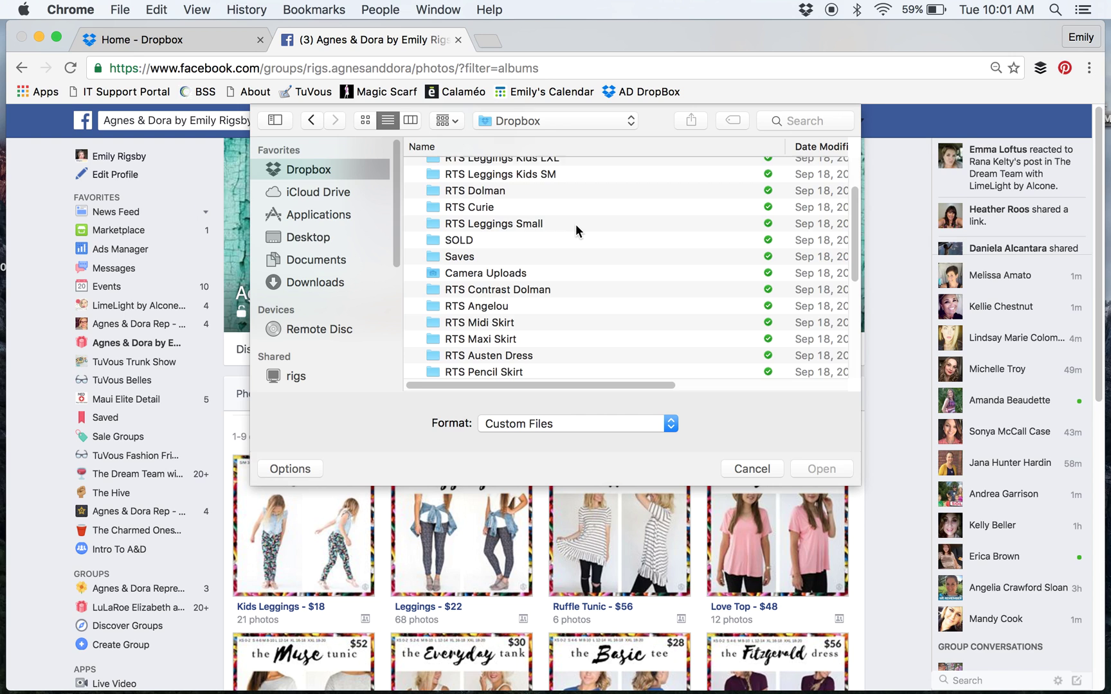
{"action": "scroll", "coordinate": [576, 224], "scroll_direction": "down", "scroll_amount": 5}
{"action": "scroll", "coordinate": [575, 223], "scroll_direction": "up", "scroll_amount": 10}
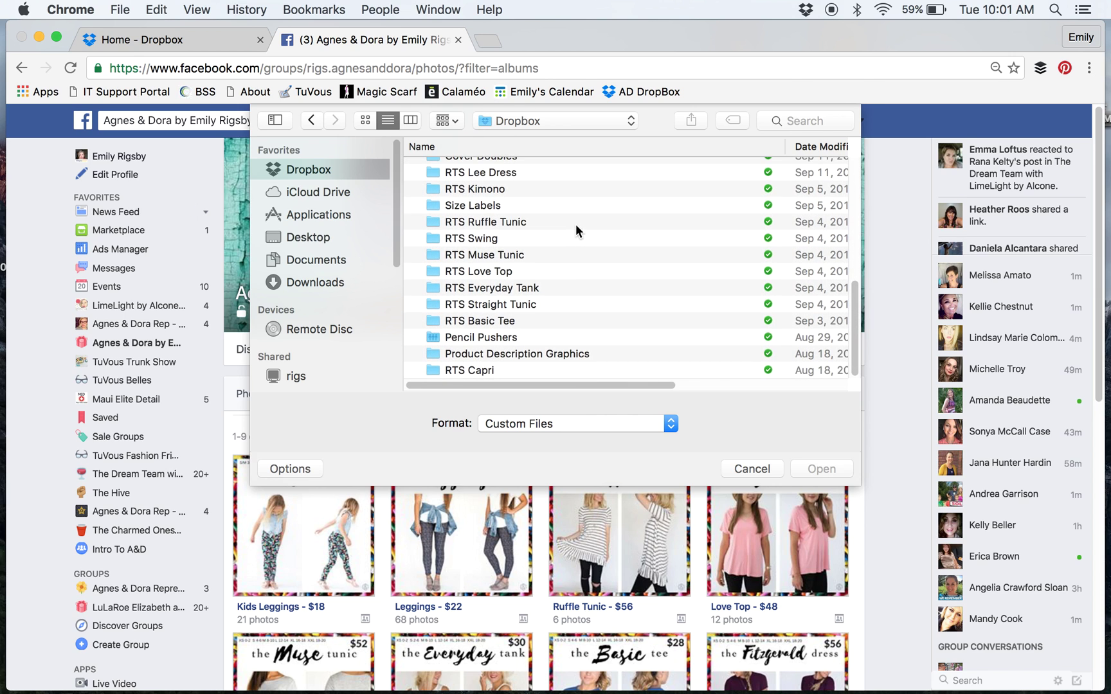
{"action": "scroll", "coordinate": [576, 230], "scroll_direction": "up", "scroll_amount": 3}
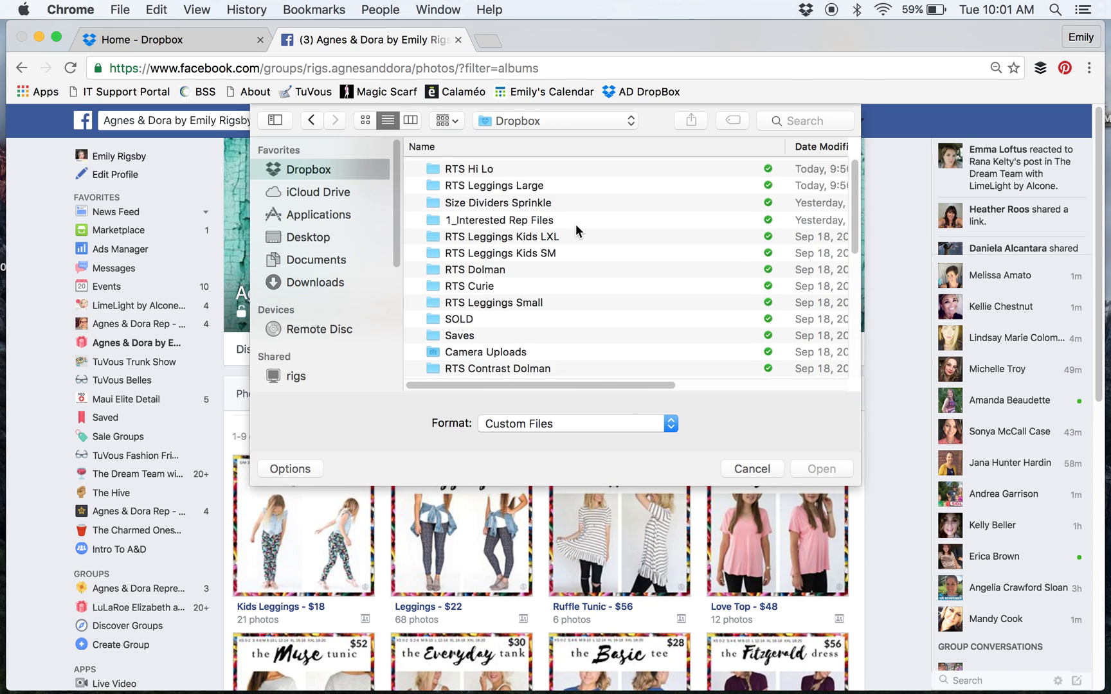
{"action": "left_click", "coordinate": [502, 147]}
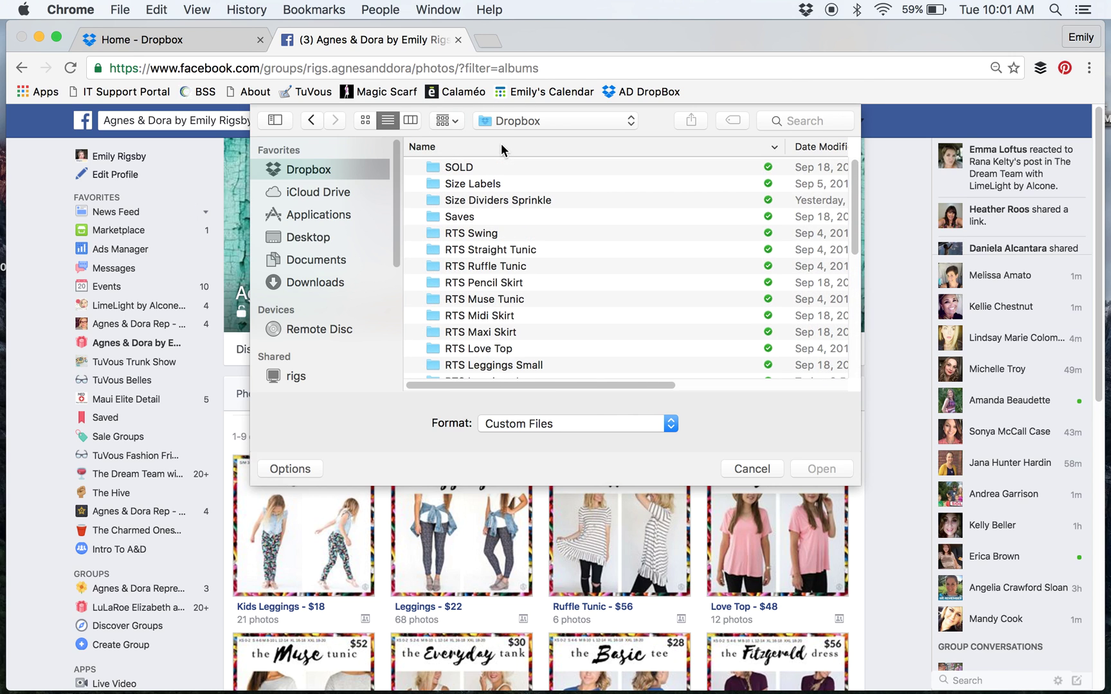
{"action": "left_click", "coordinate": [458, 147]}
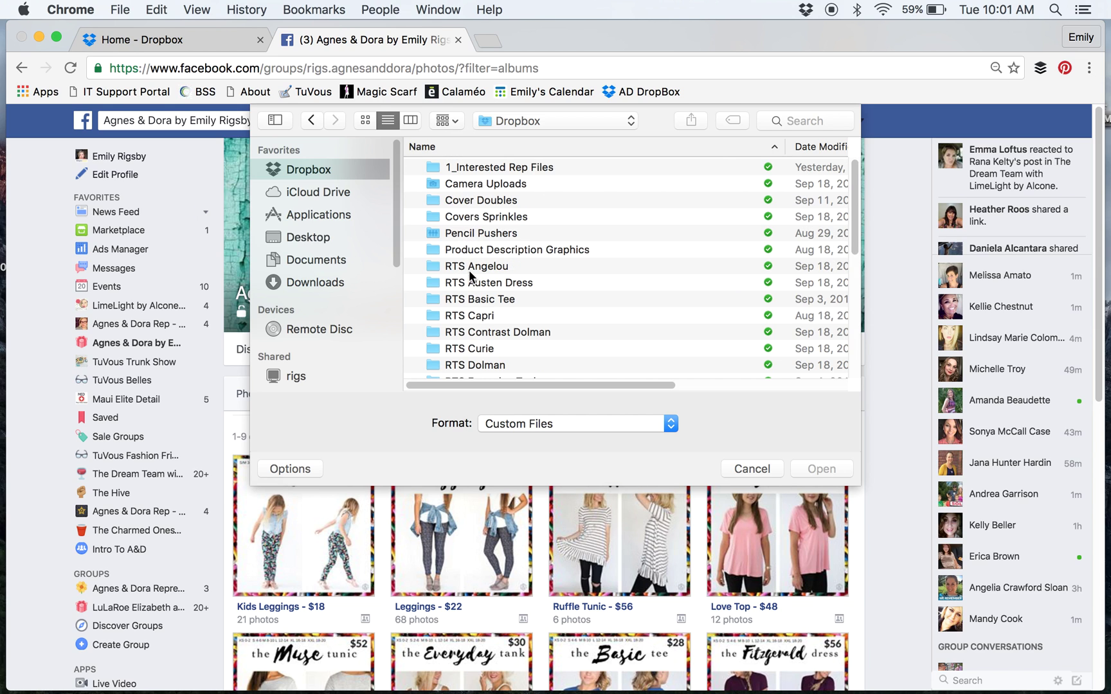
{"action": "scroll", "coordinate": [472, 315], "scroll_direction": "down", "scroll_amount": 10}
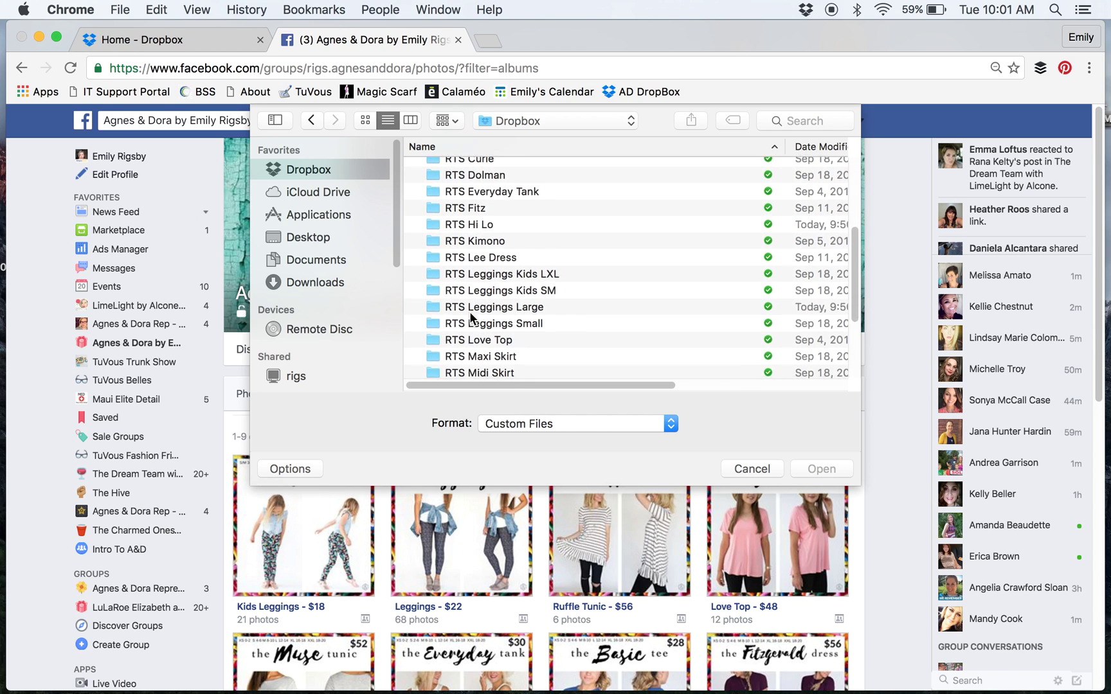
{"action": "scroll", "coordinate": [472, 316], "scroll_direction": "down", "scroll_amount": 5}
{"action": "scroll", "coordinate": [485, 305], "scroll_direction": "up", "scroll_amount": 2}
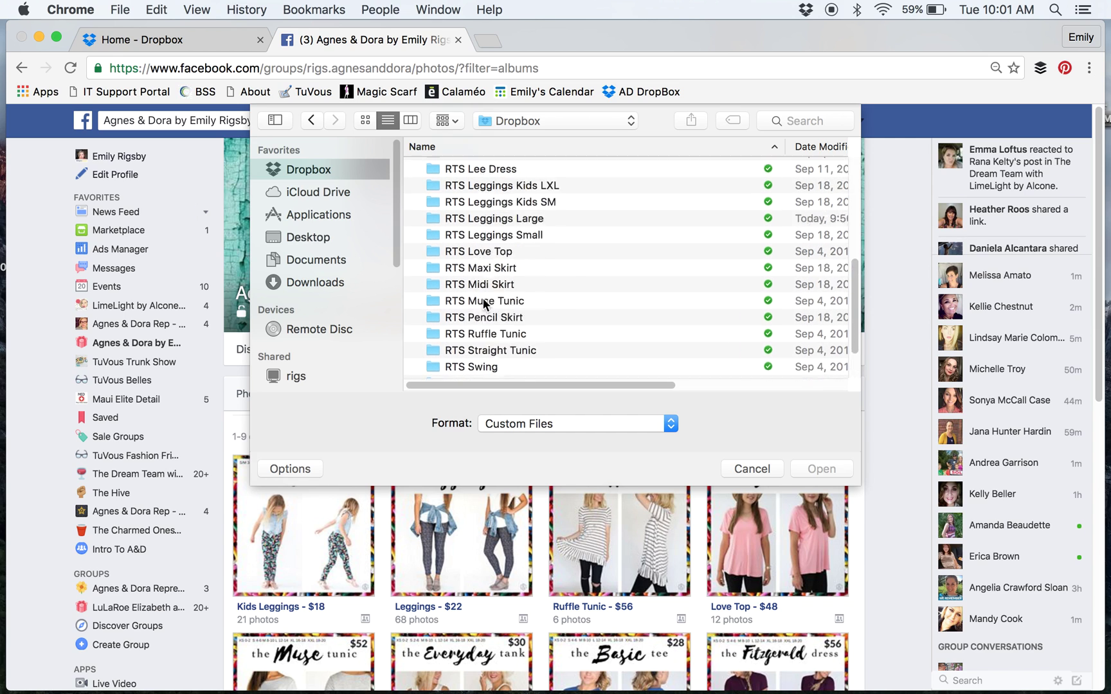
{"action": "scroll", "coordinate": [484, 305], "scroll_direction": "up", "scroll_amount": 8}
Select all RTS Angelou files, L Angelou Black.png through XXL Angelou Tribal Khaki.png, for upload
{"action": "left_click", "coordinate": [500, 266]}
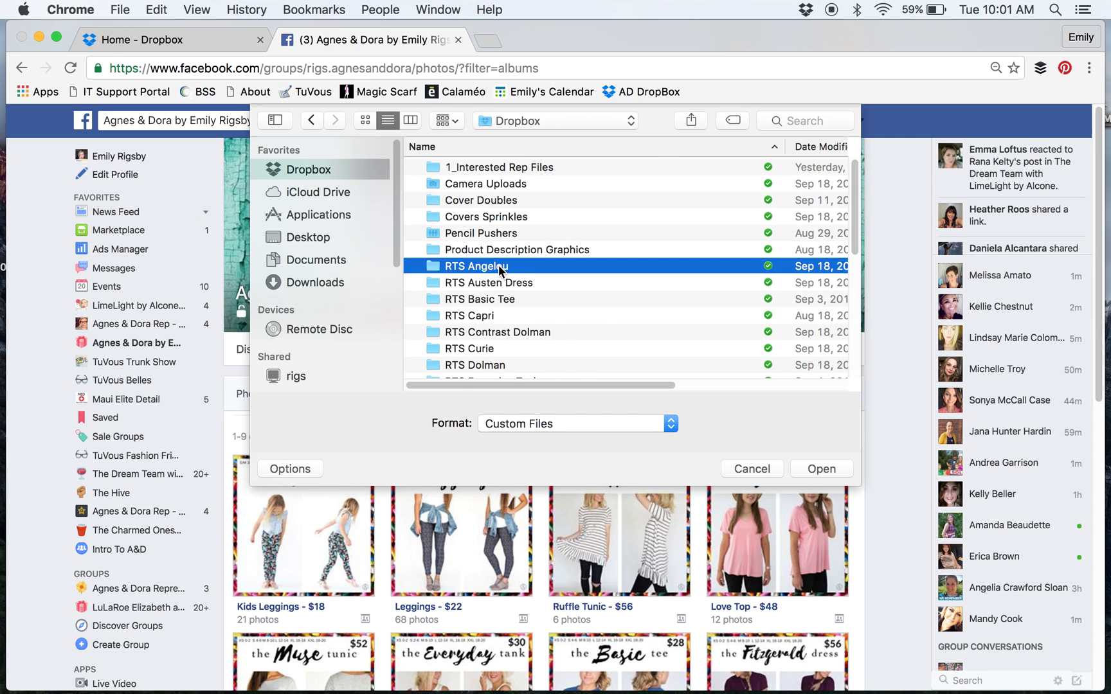
{"action": "double_click", "coordinate": [498, 265]}
{"action": "left_click", "coordinate": [497, 169]}
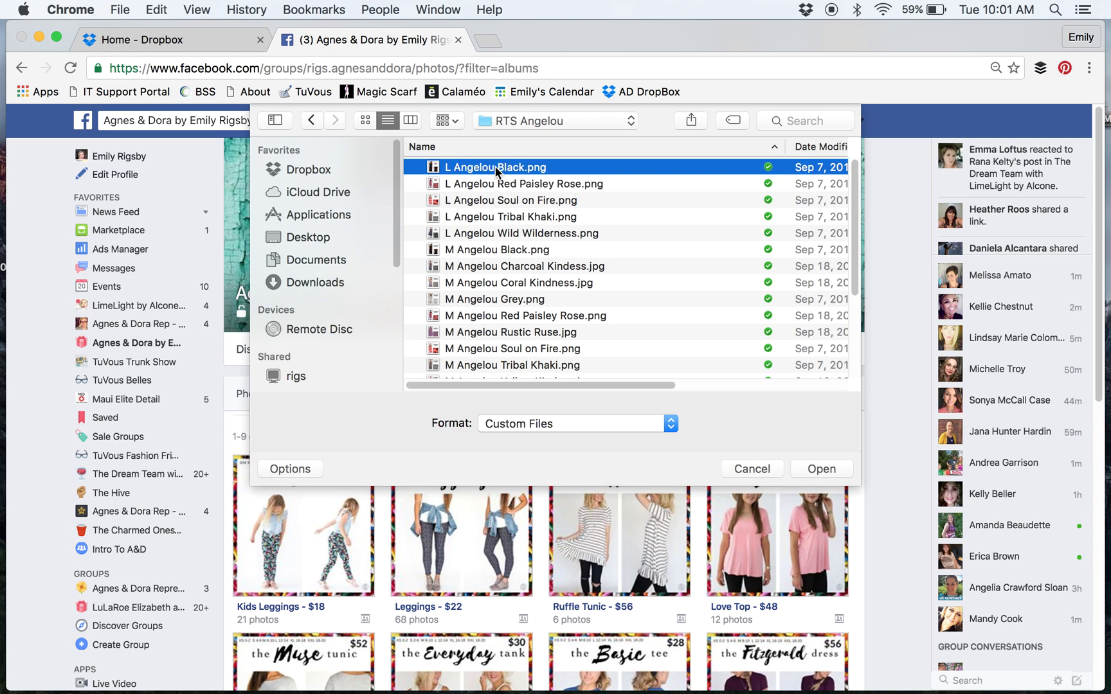
{"action": "scroll", "coordinate": [496, 170], "scroll_direction": "down", "scroll_amount": 6}
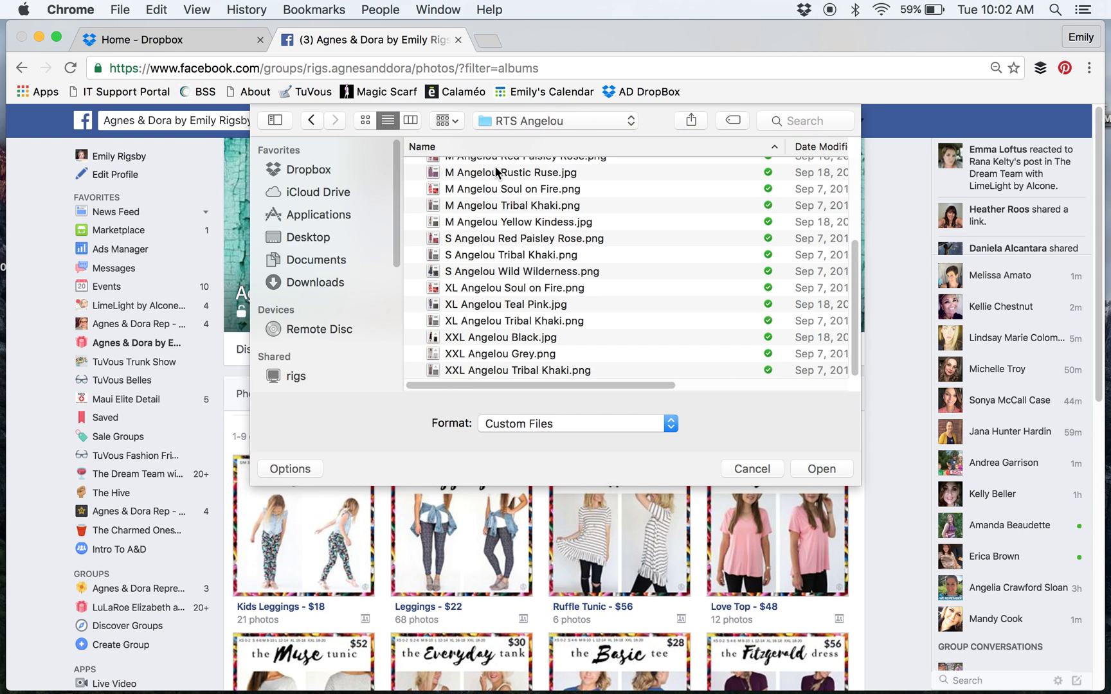
{"action": "left_click", "coordinate": [478, 371], "text": "shift"}
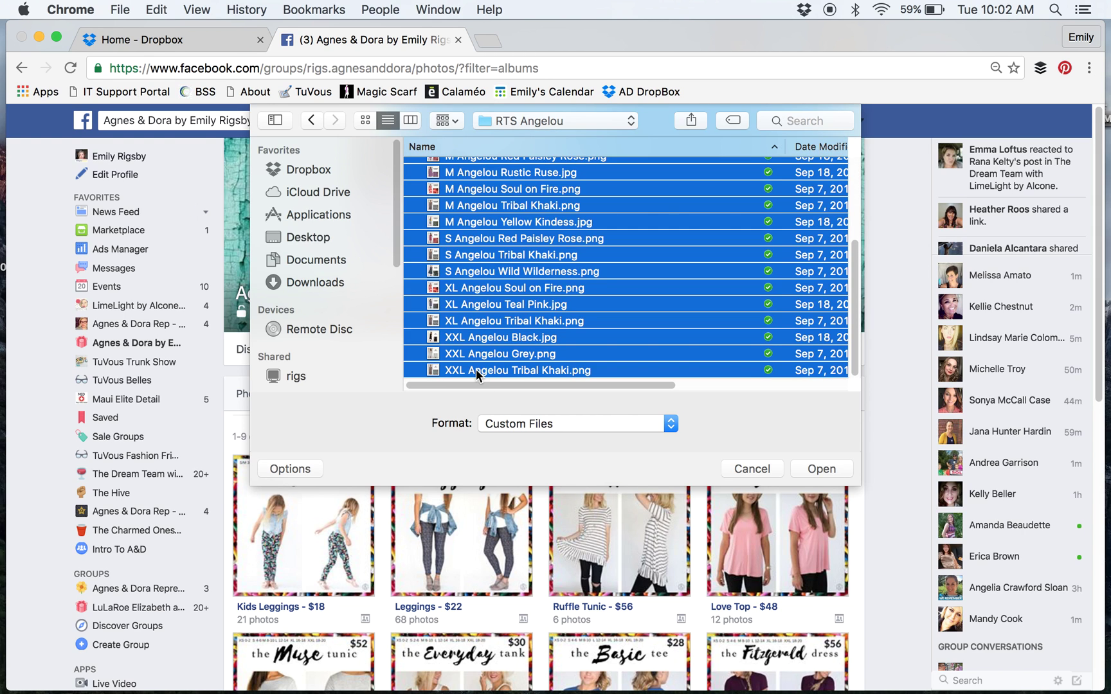
{"action": "left_click", "coordinate": [804, 466]}
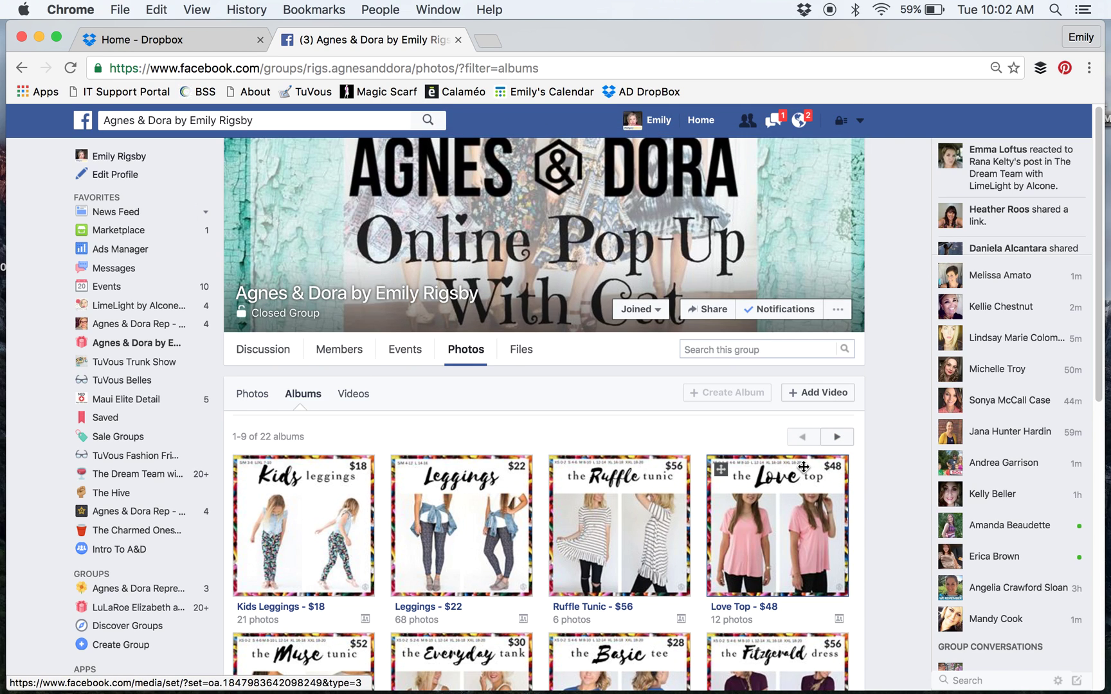